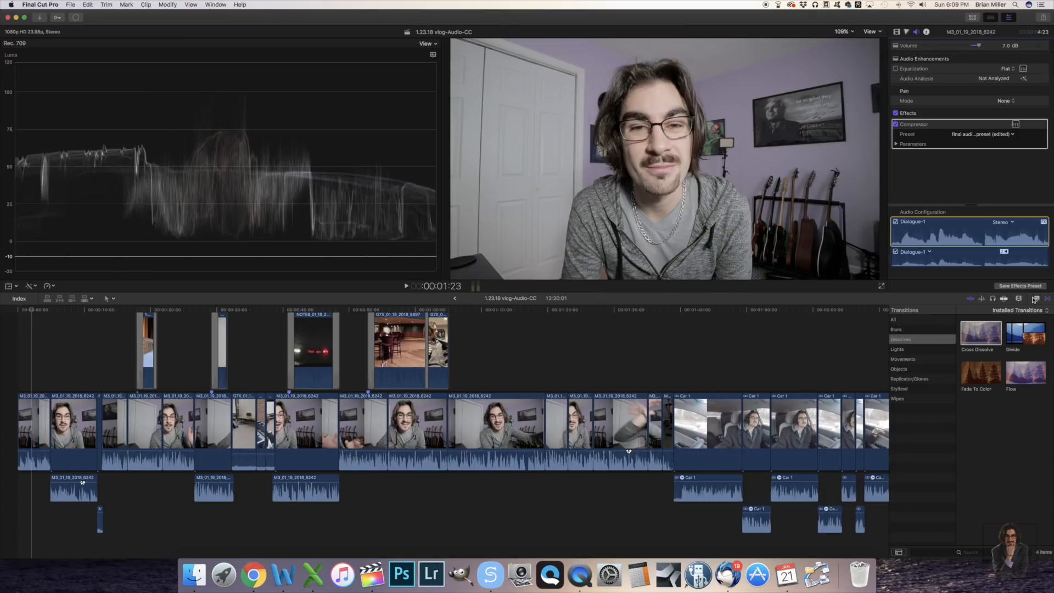
# Apply the 01 - Indoors Skin 2018 preset from the Basics video effects to the opening talking clip and show its colour settings.
pyautogui.click(1034, 299)
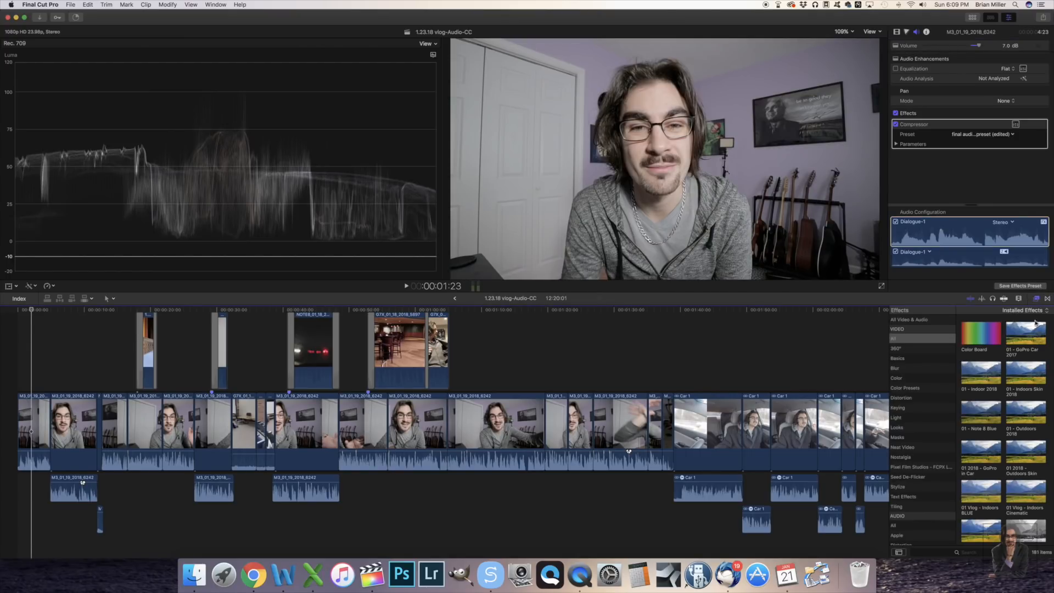
pyautogui.click(907, 358)
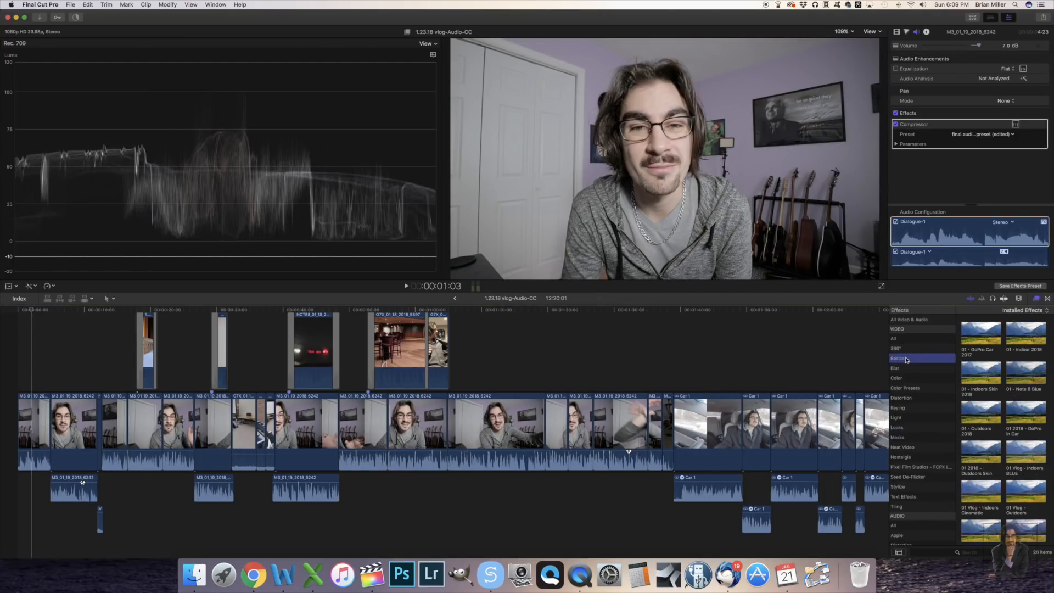
pyautogui.moveTo(972, 369); pyautogui.dragTo(36, 421)
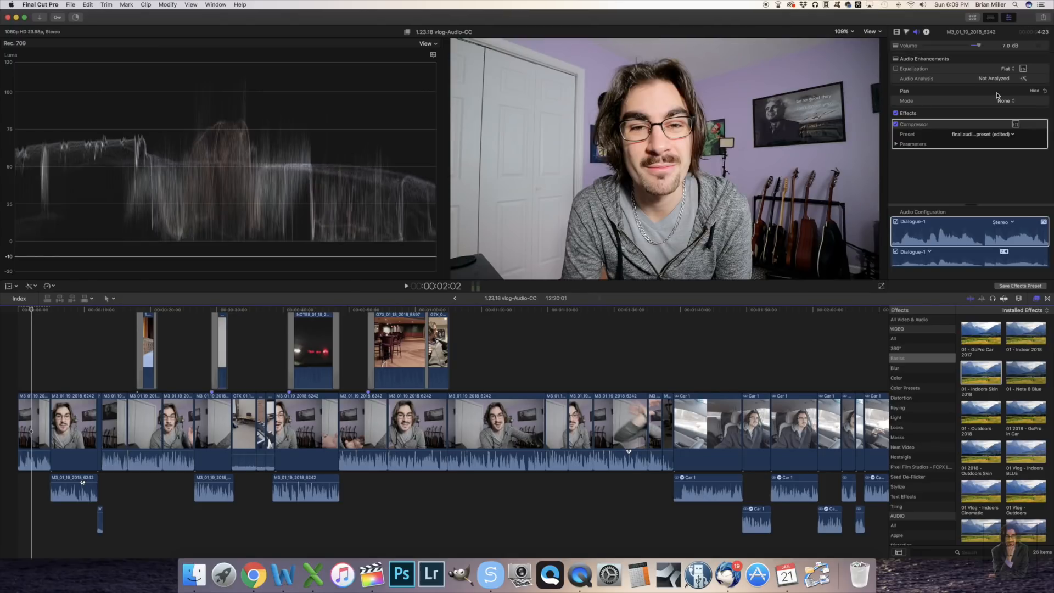
pyautogui.click(907, 32)
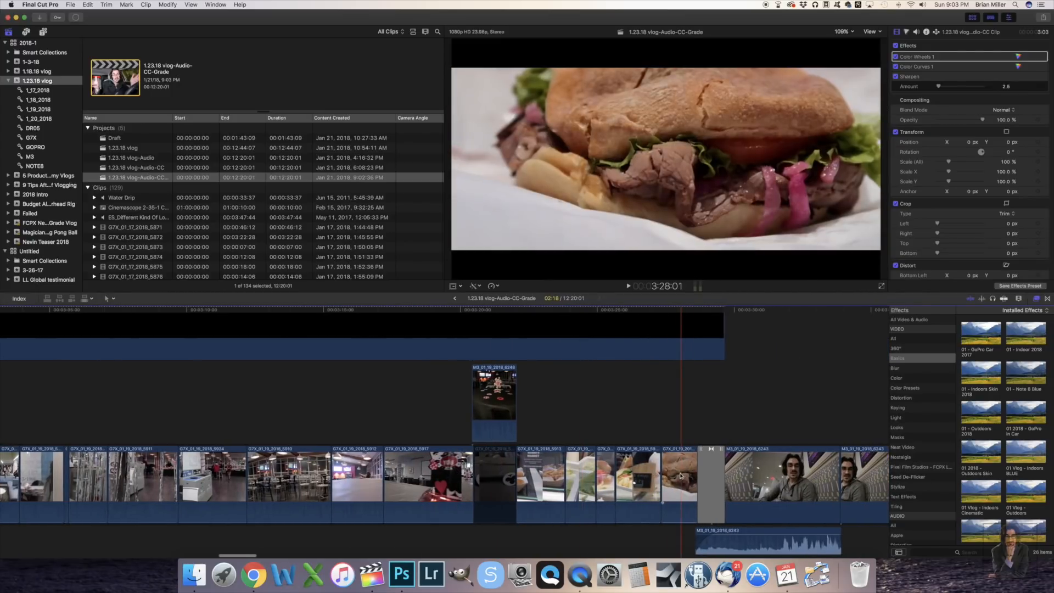
# Combine the night b-roll clips beneath the Cinemascope croplines, including the connected card-table clip, into one compound clip.
pyautogui.press('super+a')
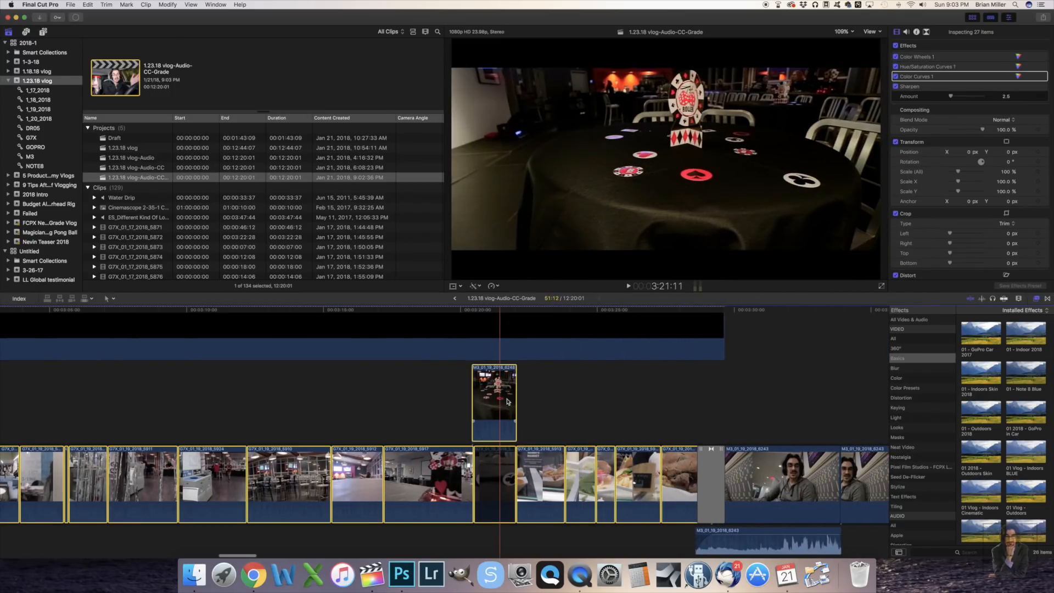
pyautogui.rightClick(501, 402)
pyautogui.click(519, 324)
pyautogui.press('Return')
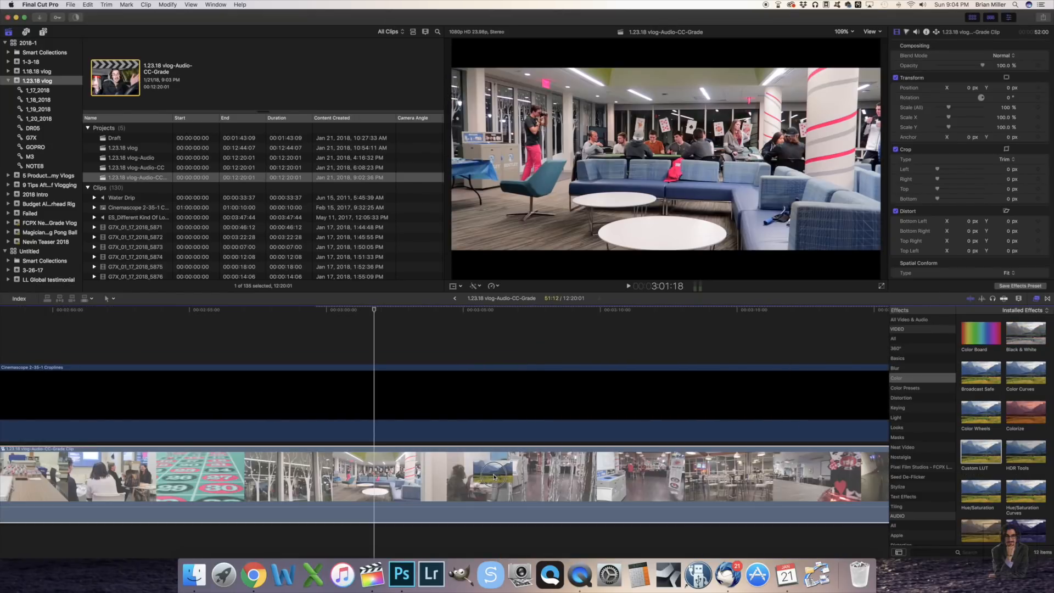
# Apply a Custom LUT effect to the b-roll compound clip, choose the Cobi 3 LUT and lower its mix.
pyautogui.moveTo(494, 477); pyautogui.dragTo(494, 477)
pyautogui.click(961, 67)
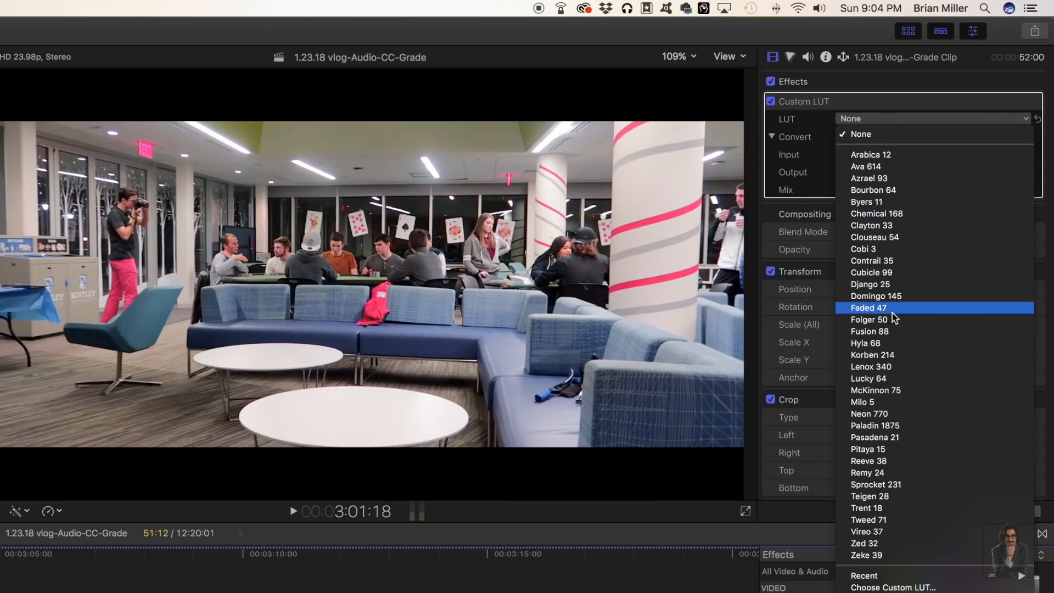
pyautogui.click(876, 254)
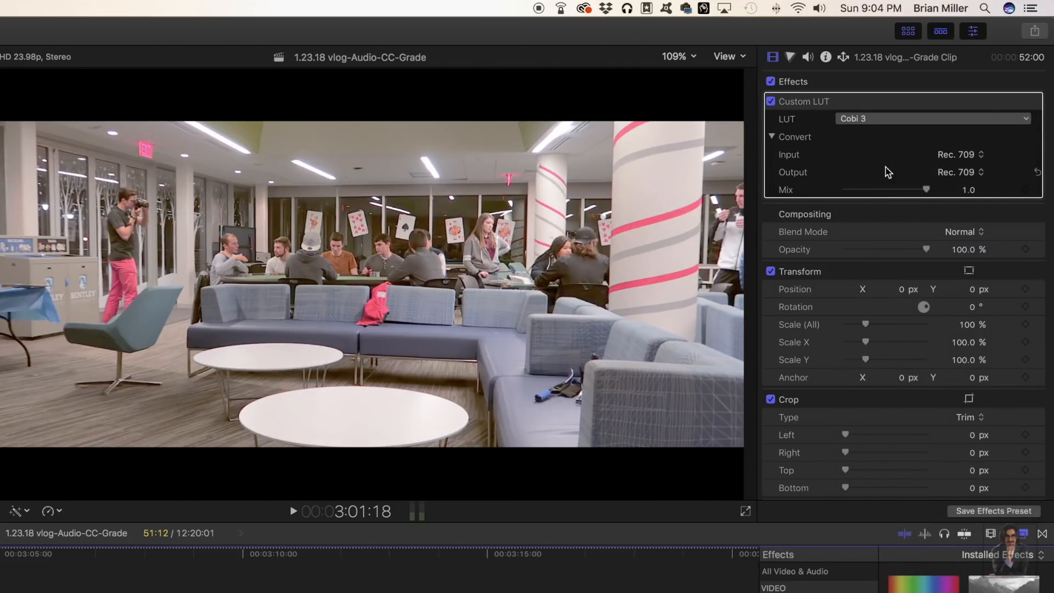
pyautogui.moveTo(928, 193); pyautogui.dragTo(885, 199)
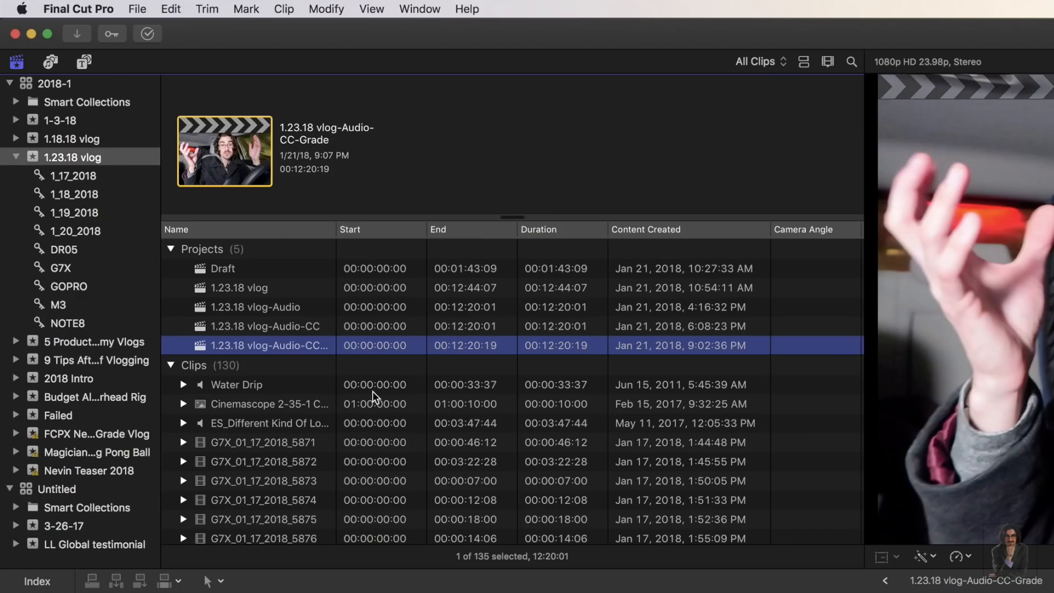
# Duplicate the graded project as 1.23.18 vlog-Audio-CC-Grade-Final and combine its whole timeline into one compound clip.
pyautogui.press('super+d')
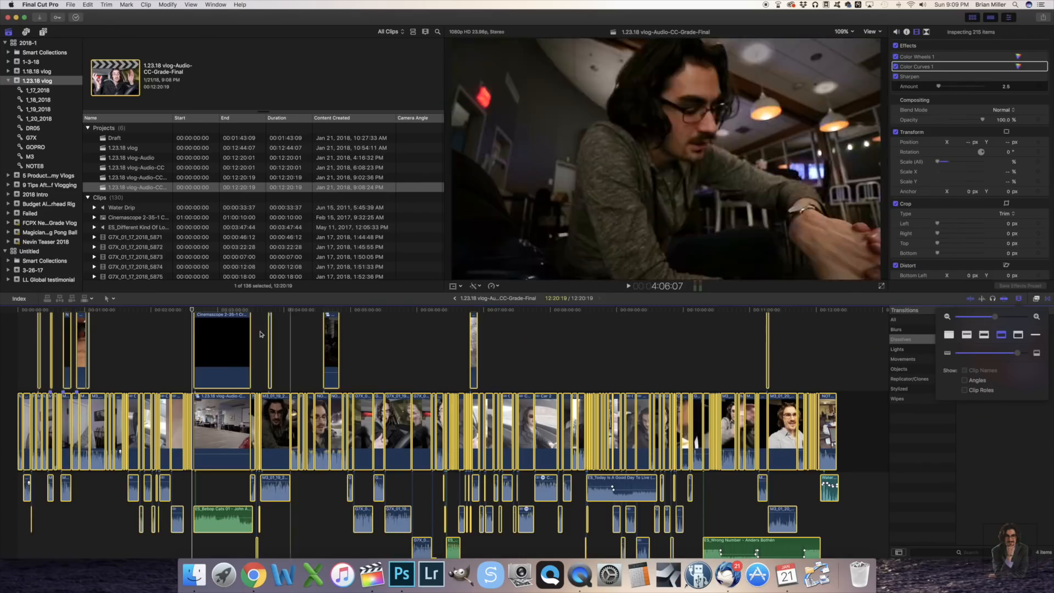
pyautogui.rightClick(210, 340)
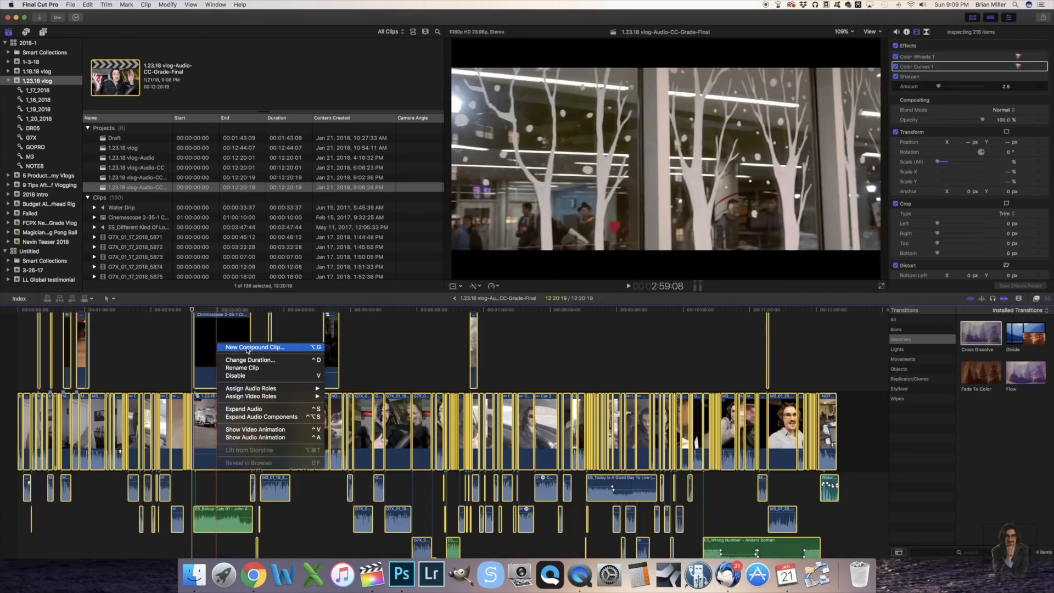
pyautogui.click(246, 348)
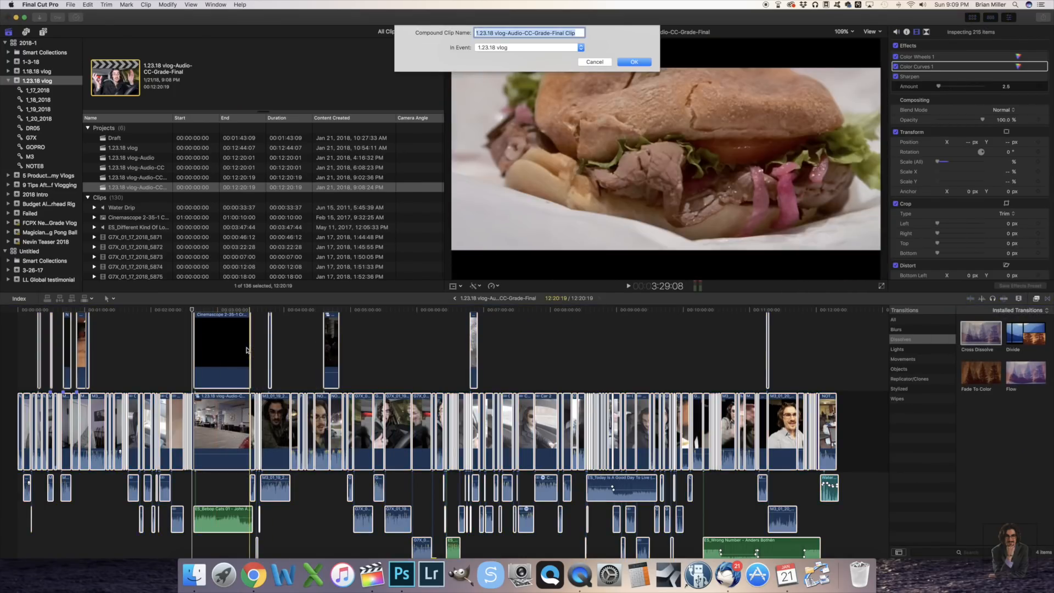
pyautogui.press('Return')
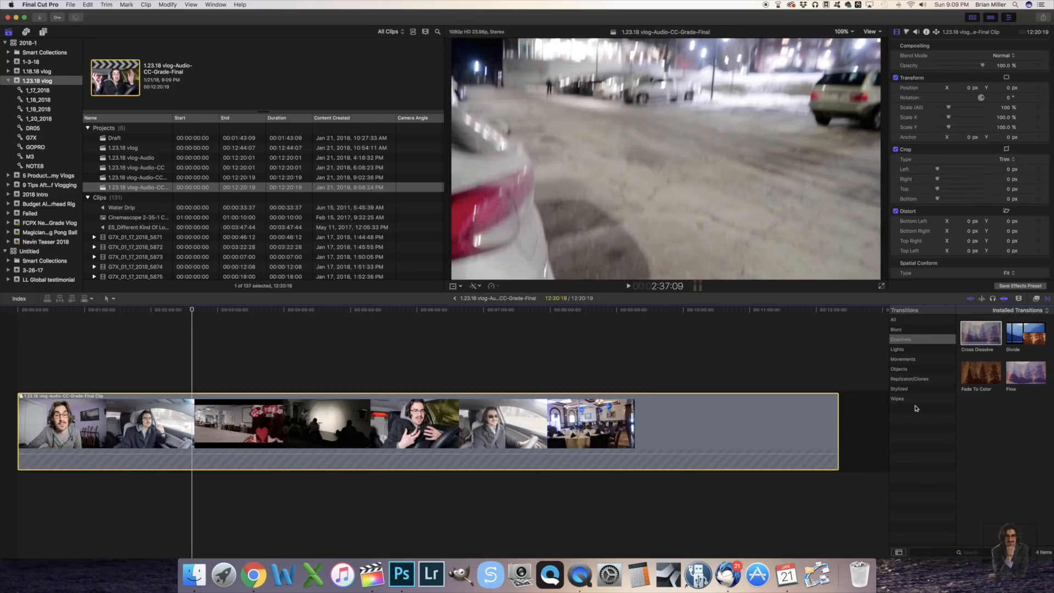
# Apply the Final Level 2017 preset from the Apple audio effects to the full-length compound clip.
pyautogui.press('super+5')
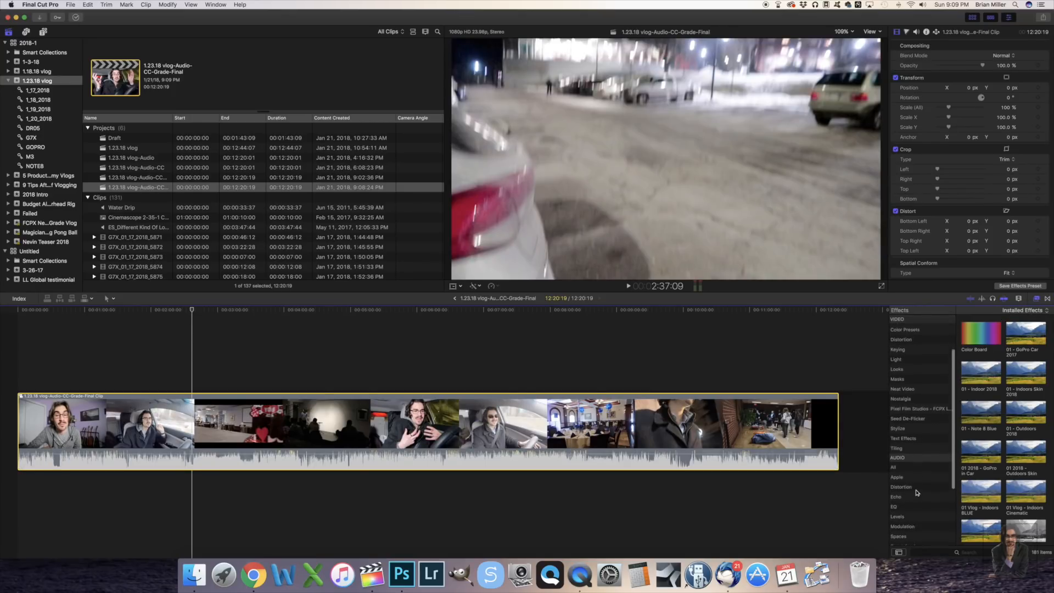
pyautogui.click(910, 463)
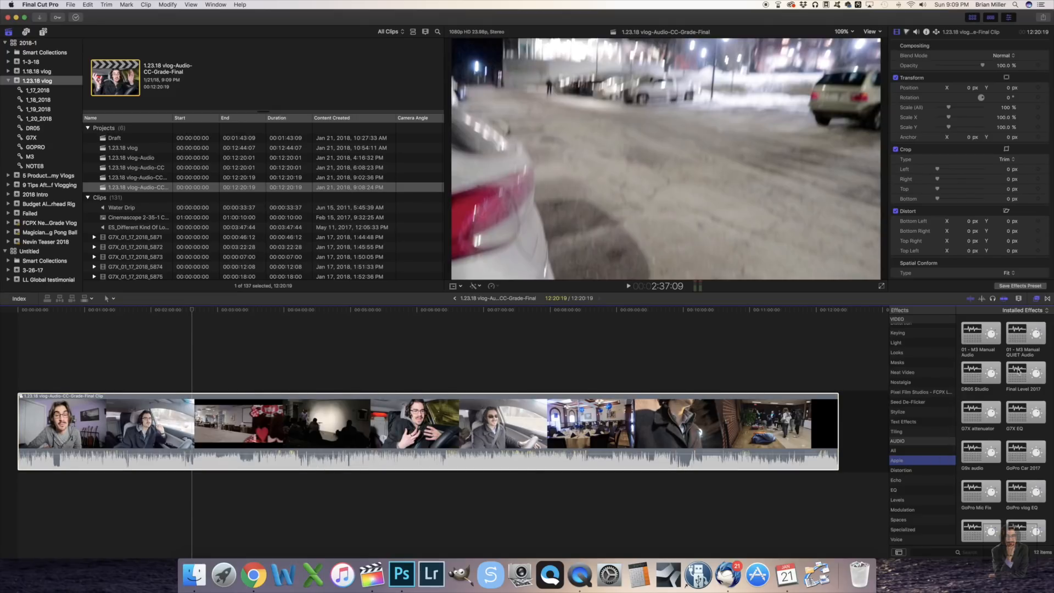
pyautogui.moveTo(918, 388); pyautogui.dragTo(639, 418)
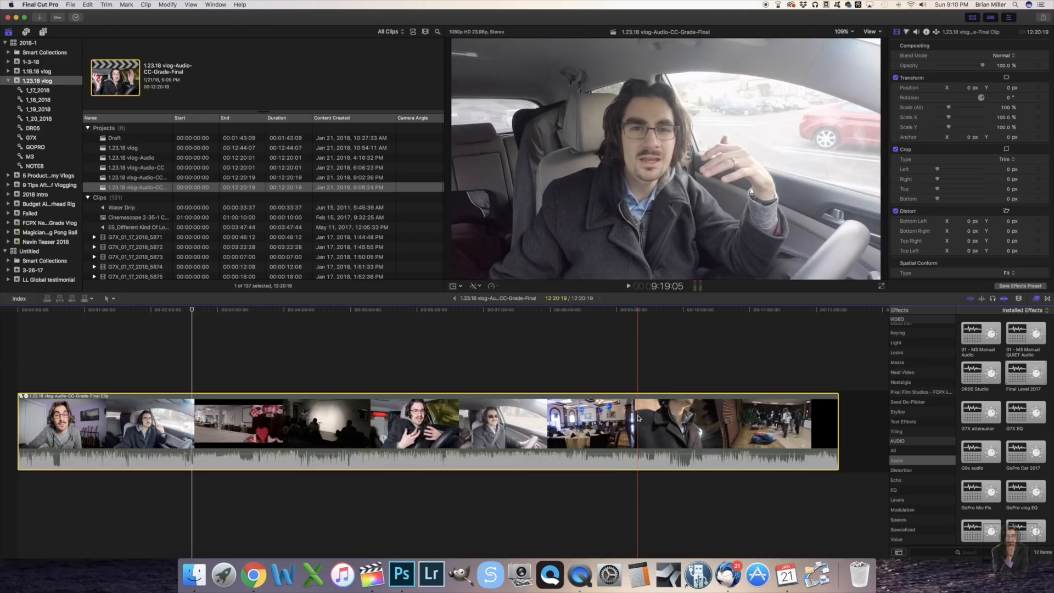
# Add the Vlog logo frame image from the Frequently Used folder above the compound clip at the start of the timeline.
pyautogui.click(189, 577)
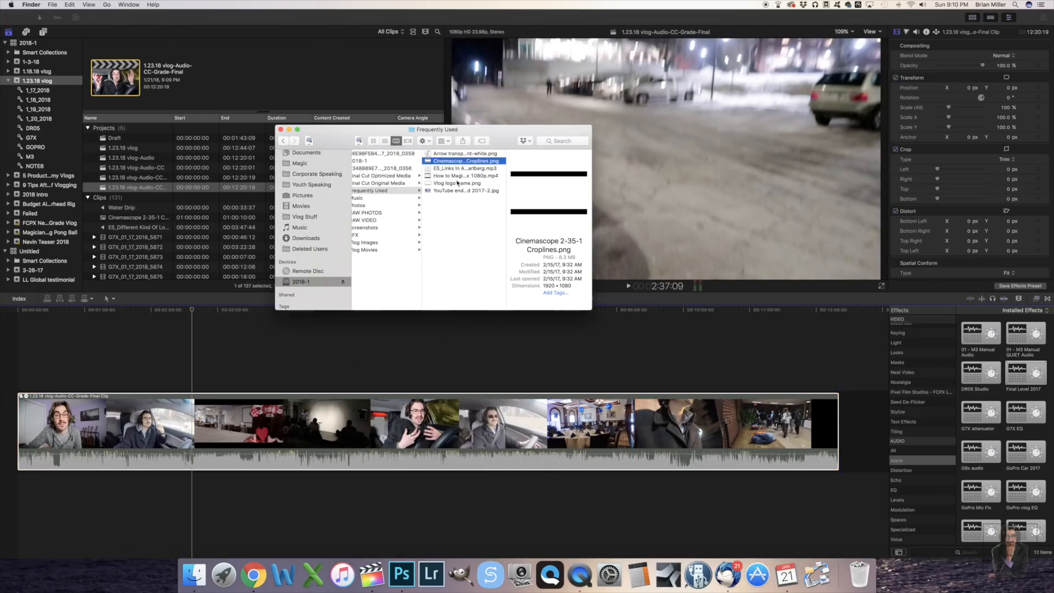
pyautogui.moveTo(260, 314); pyautogui.dragTo(44, 354)
pyautogui.click(483, 311)
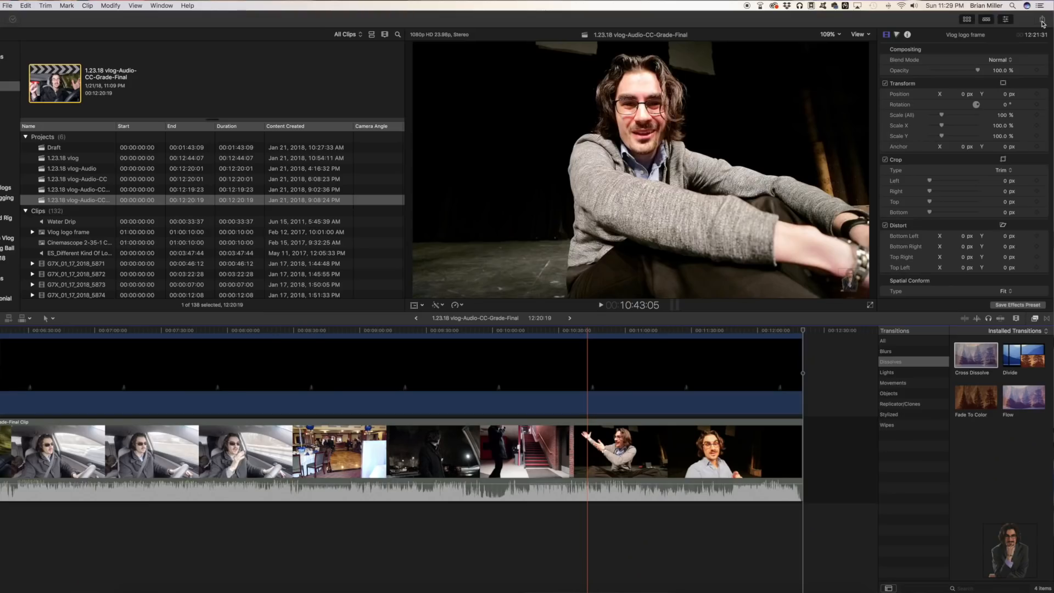
# Set up an Apple Devices 1080p export with a title starting "1.23.18 6 shows in 5 days" and ending in VLOG.
pyautogui.click(1043, 20)
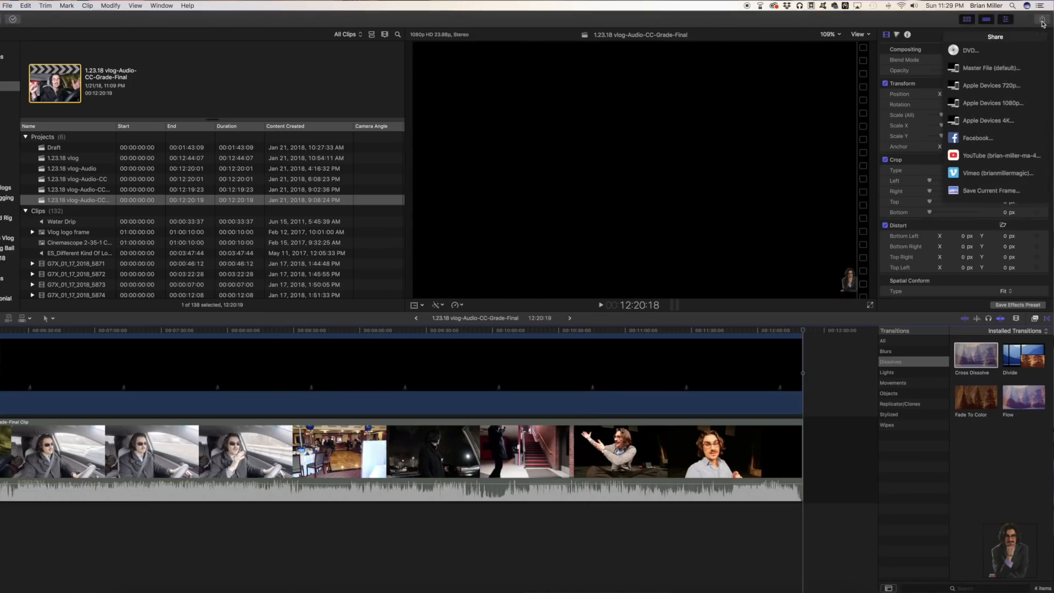
pyautogui.click(977, 103)
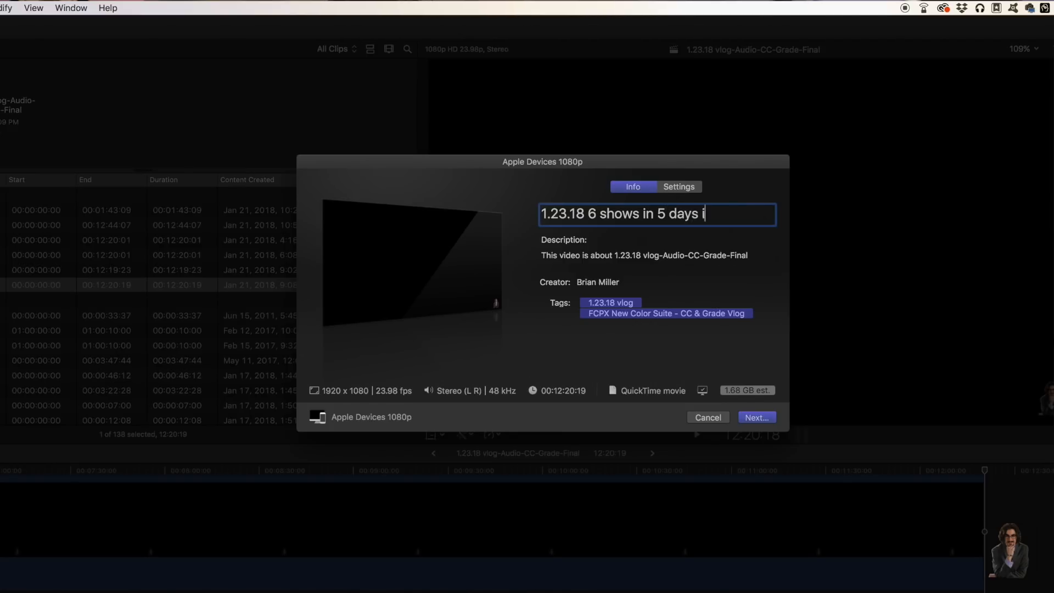
pyautogui.write('VL')
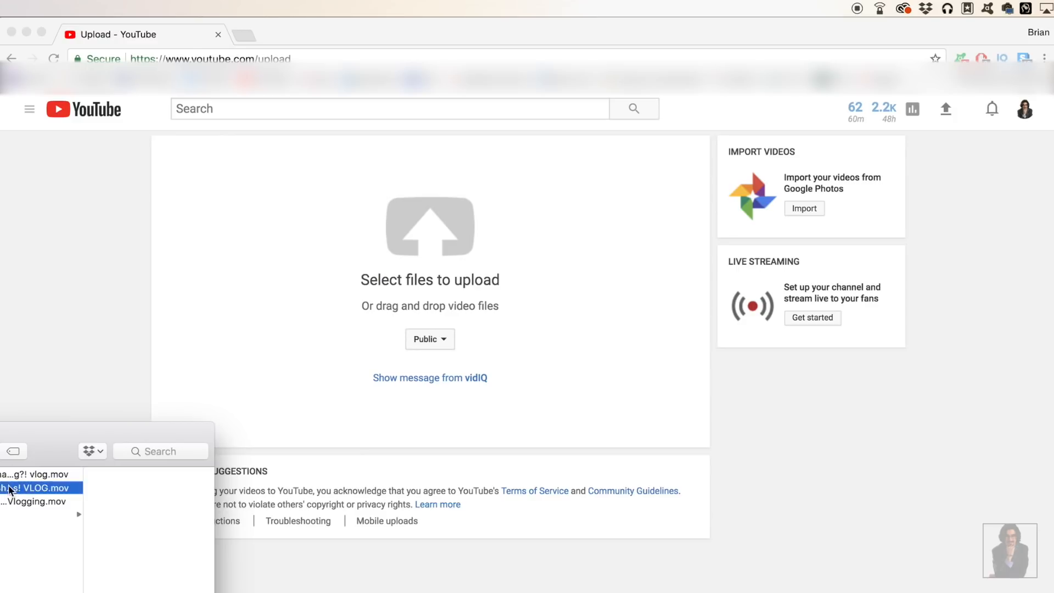
# Switch to YouTube's upload page, upload the exported VLOG .mov file and paste in the prepared video details.
pyautogui.moveTo(345, 288); pyautogui.dragTo(344, 288)
pyautogui.click(137, 263)
pyautogui.press('super+v')
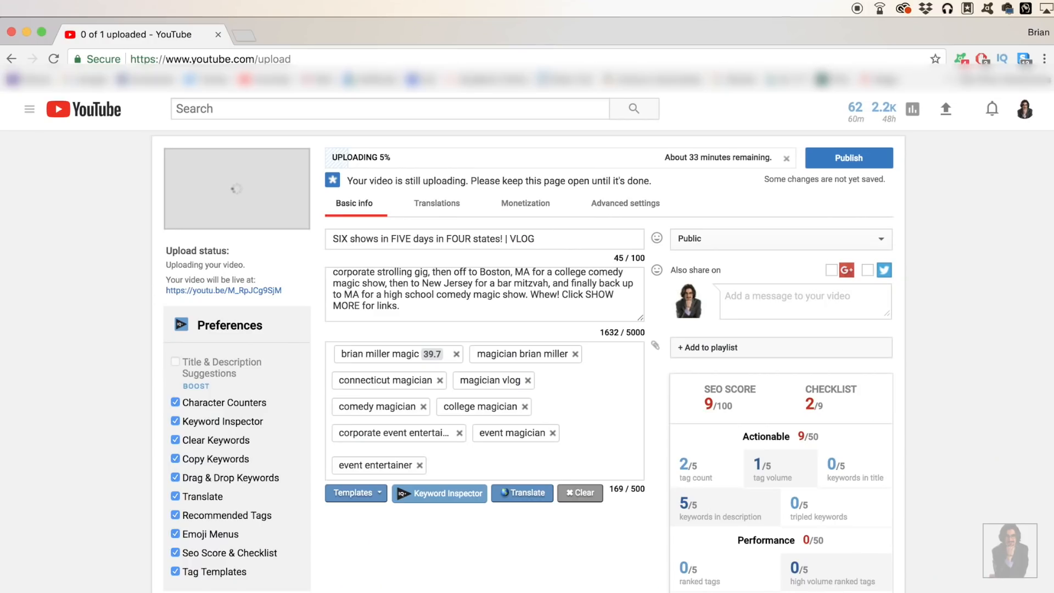
# Change the video's visibility to Scheduled and choose a morning publishing time for Jan 22, 2018.
pyautogui.click(737, 240)
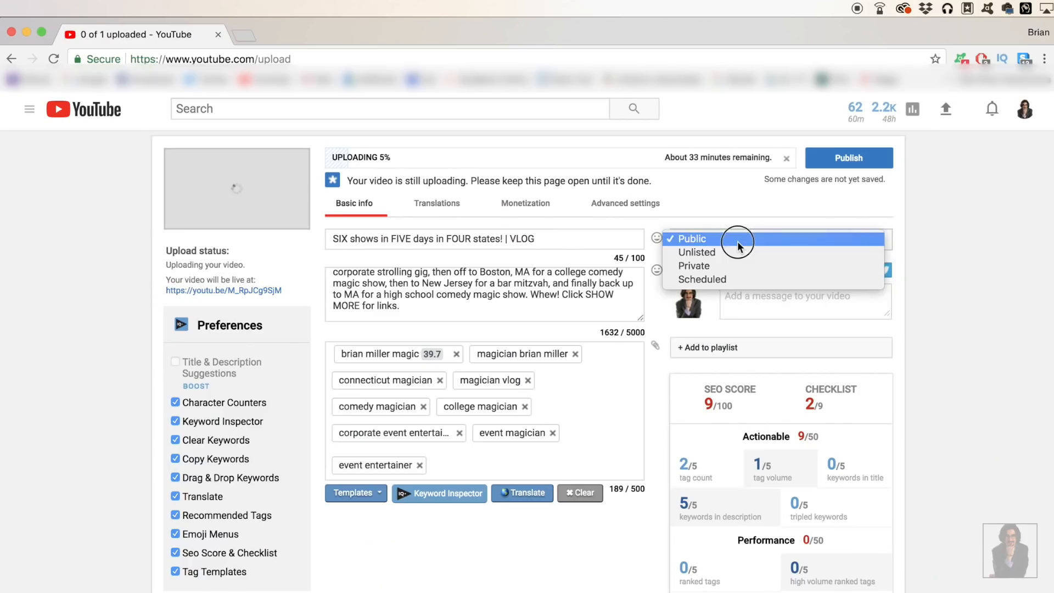
pyautogui.click(729, 280)
pyautogui.click(843, 272)
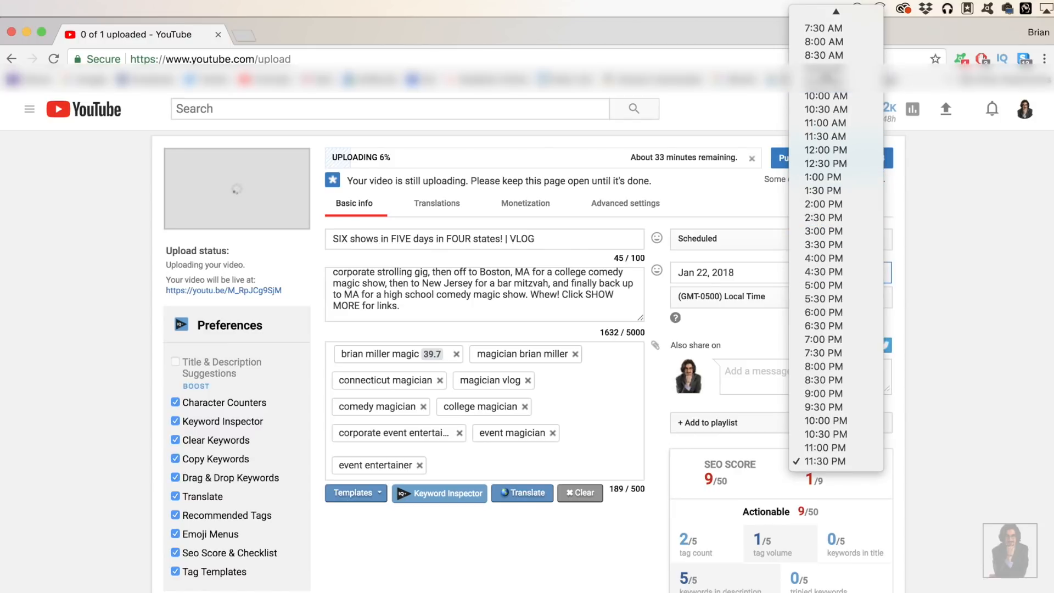
pyautogui.click(824, 68)
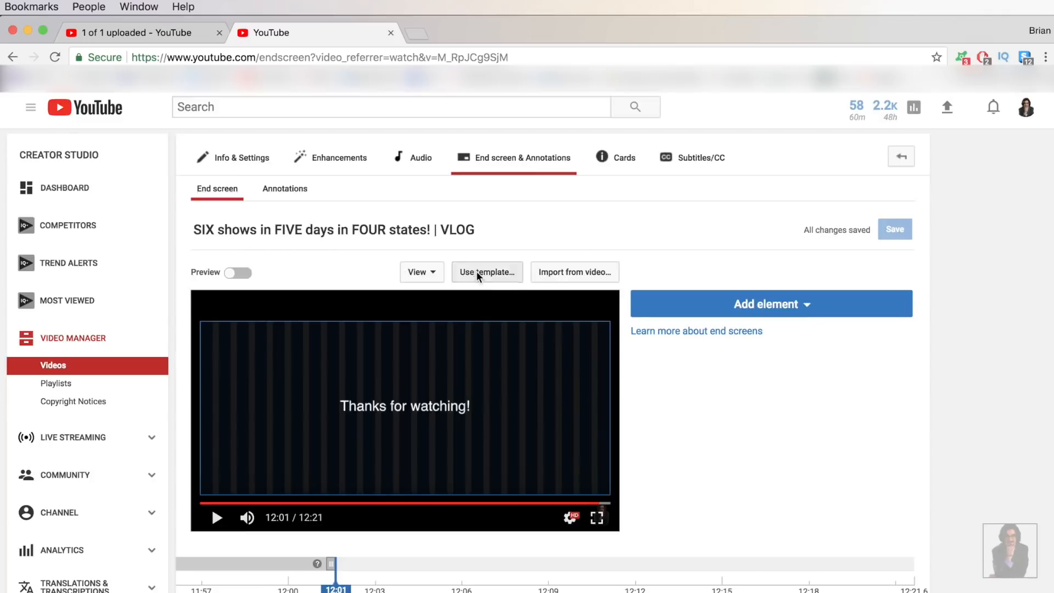
# Apply an end screen template with subscribe and video elements to the uploaded vlog.
pyautogui.click(477, 273)
pyautogui.click(416, 409)
pyautogui.click(217, 518)
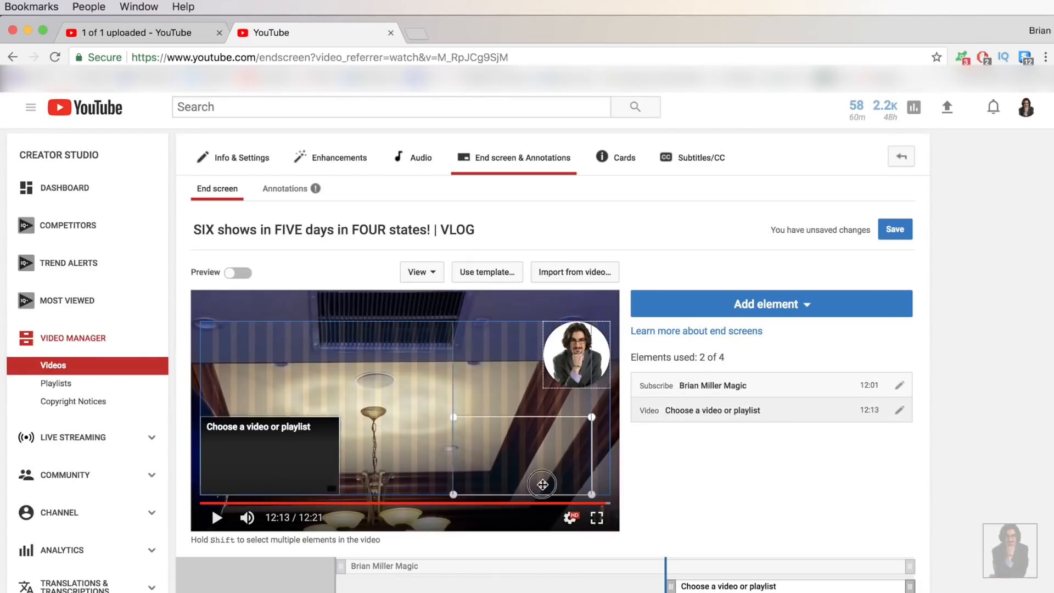